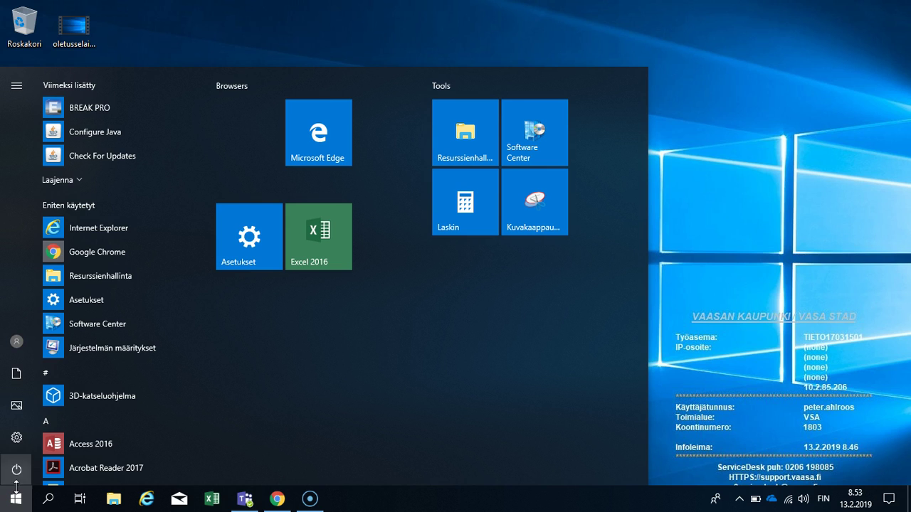
Pin Google Chrome from the Start menu's app list to Start as a tile
scroll(67, 261, "down", 1)
scroll(66, 264, "down", 6)
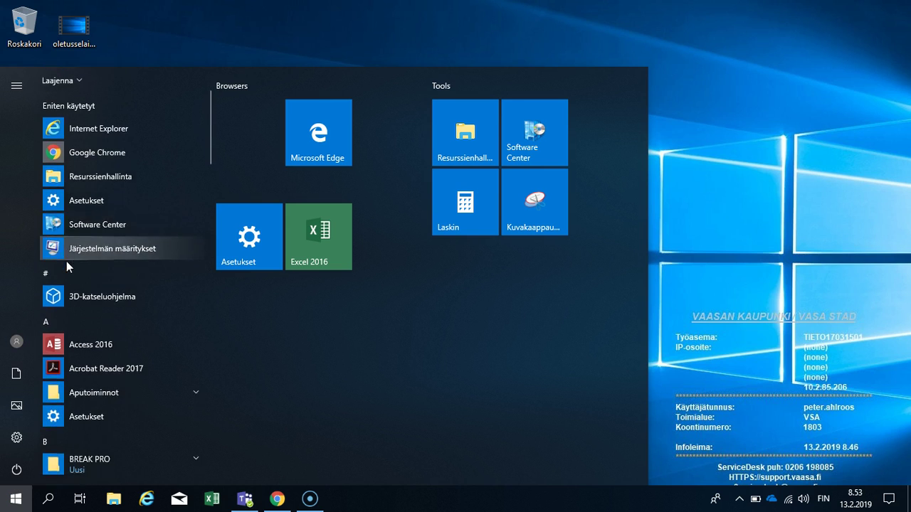
scroll(66, 261, "down", 2)
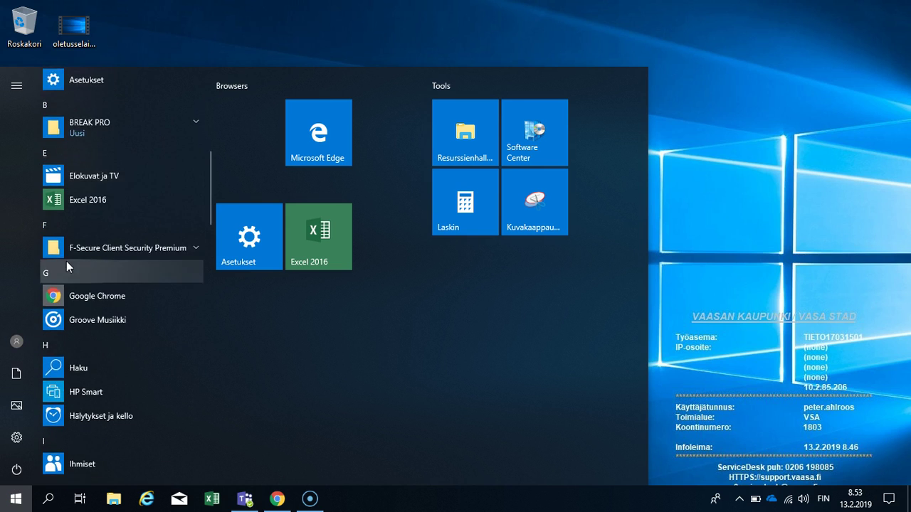
scroll(66, 262, "up", 9)
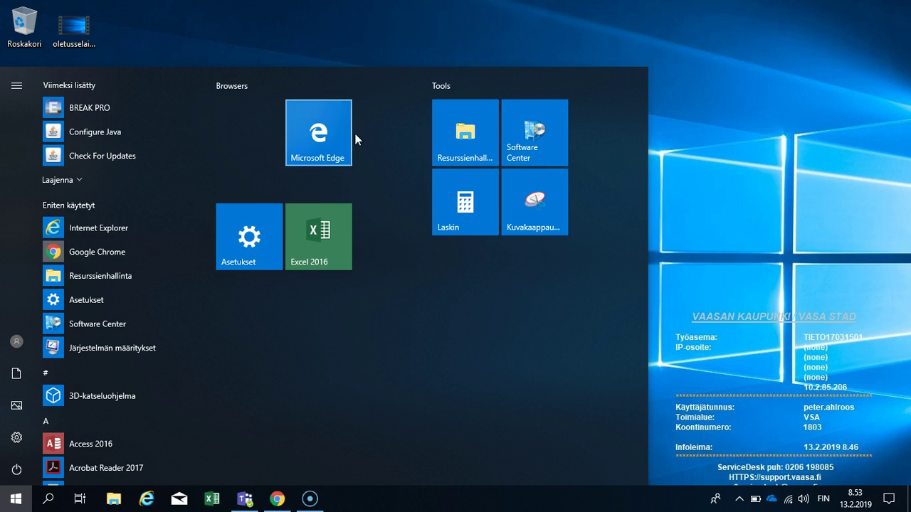
mouse_move(376, 201)
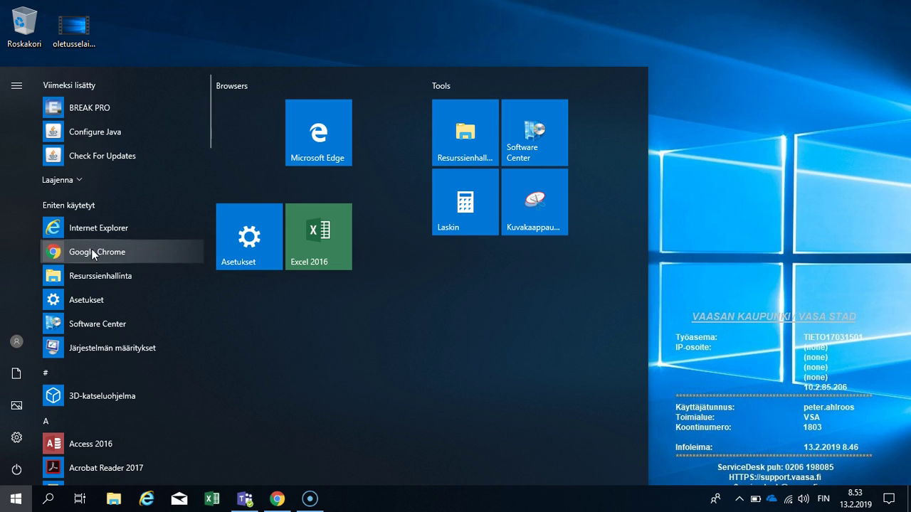
scroll(80, 277, "down", 3)
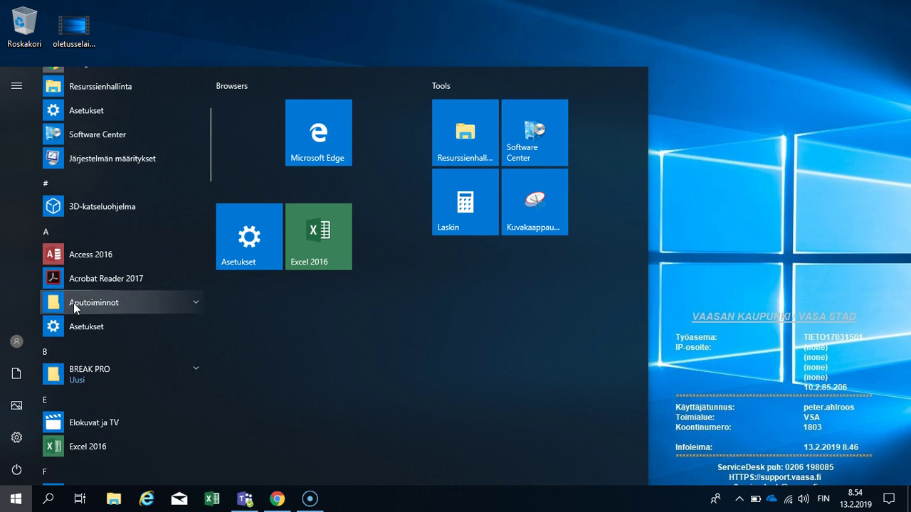
scroll(73, 303, "up", 2)
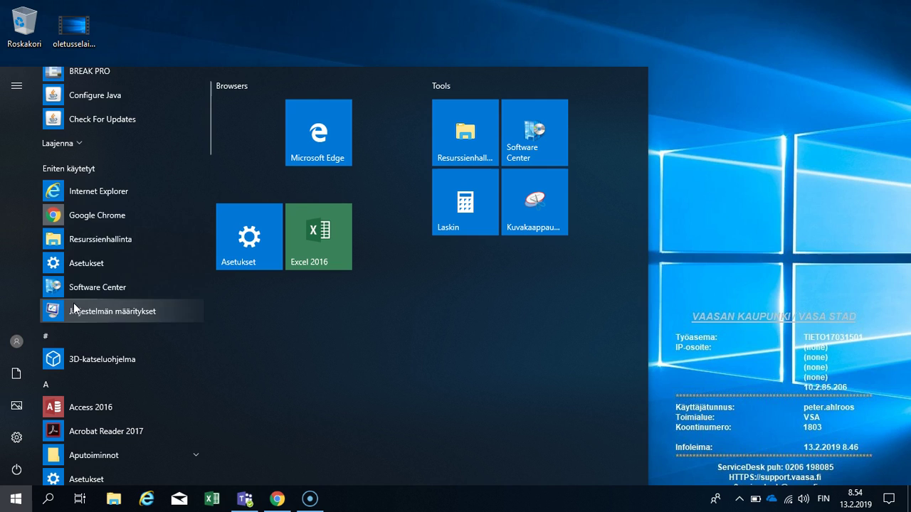
right_click(54, 216)
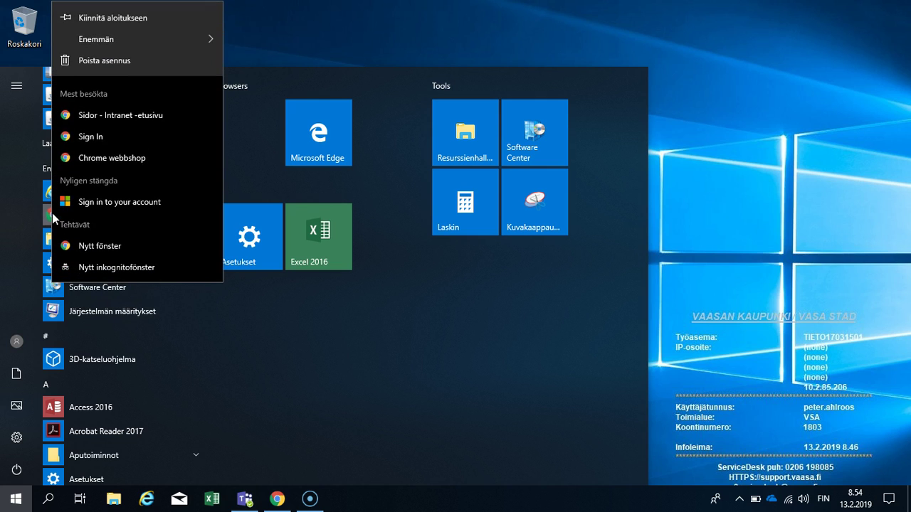
left_click(109, 15)
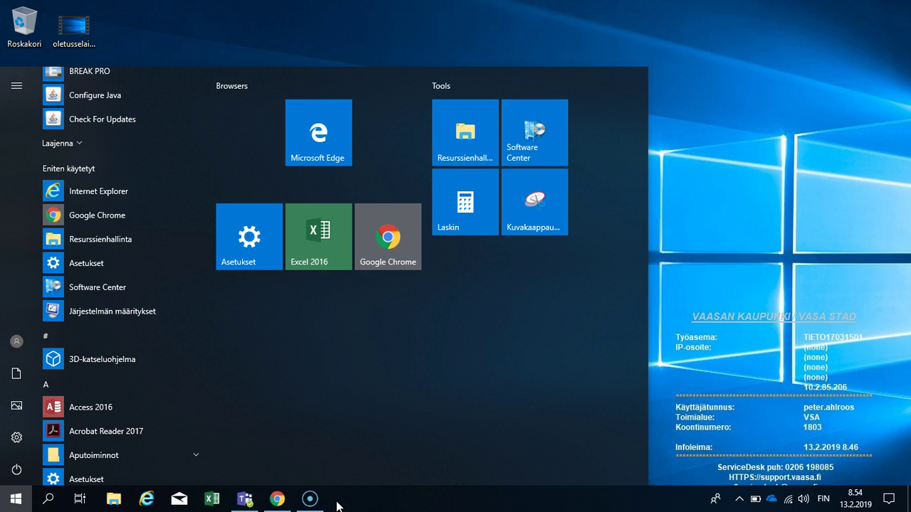
Pin Access 2016 from the Start menu's app list to the taskbar
scroll(195, 356, "down", 2)
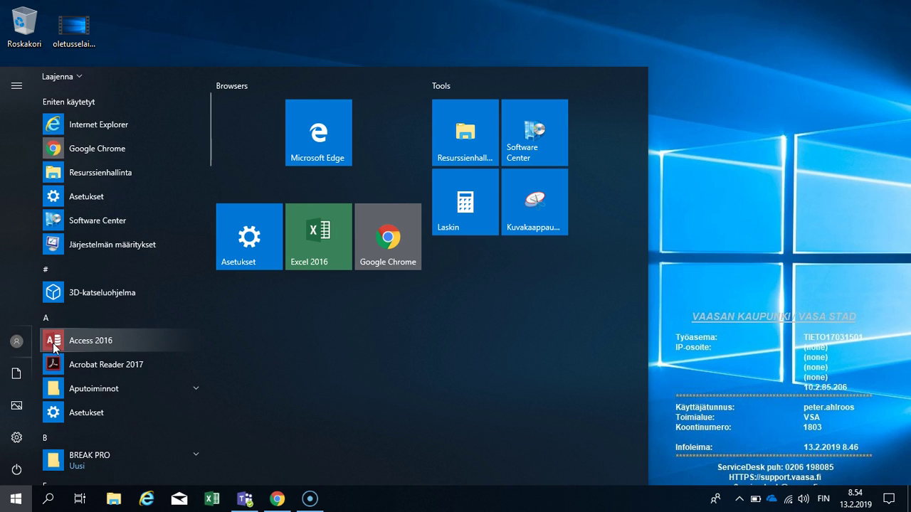
right_click(54, 346)
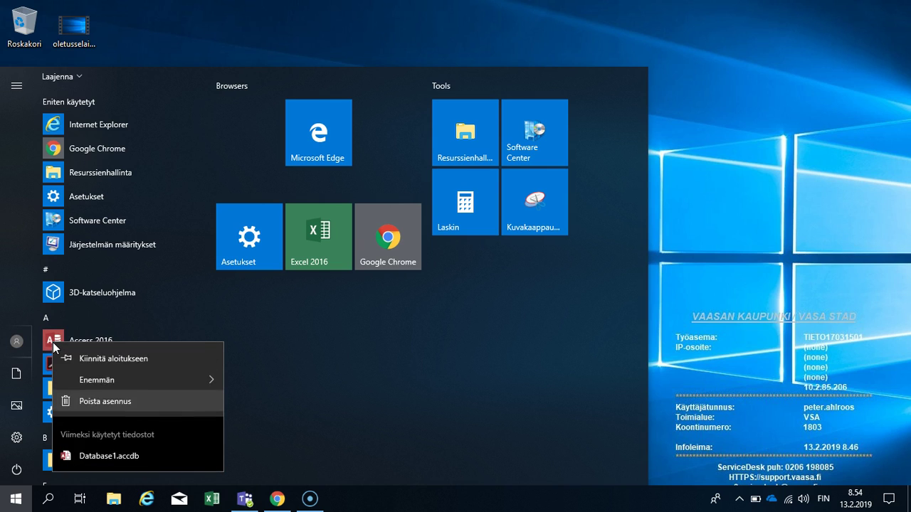
mouse_move(89, 380)
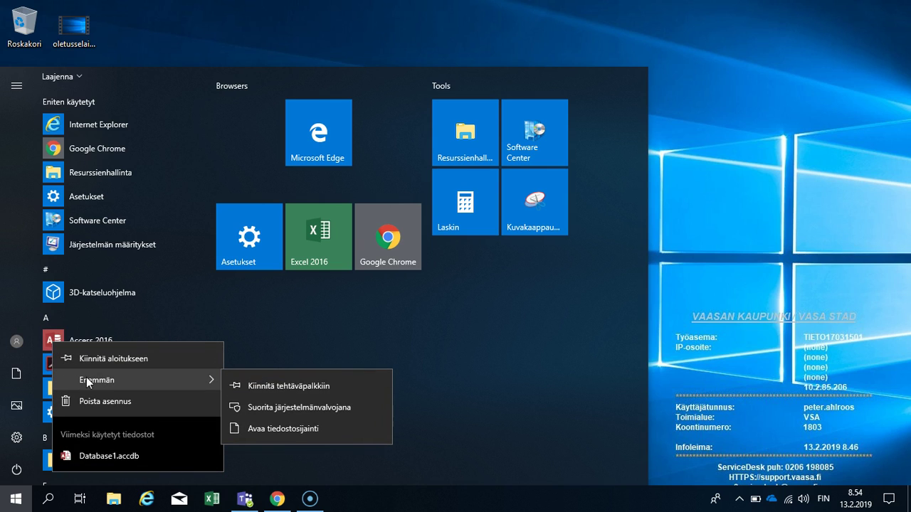
left_click(310, 385)
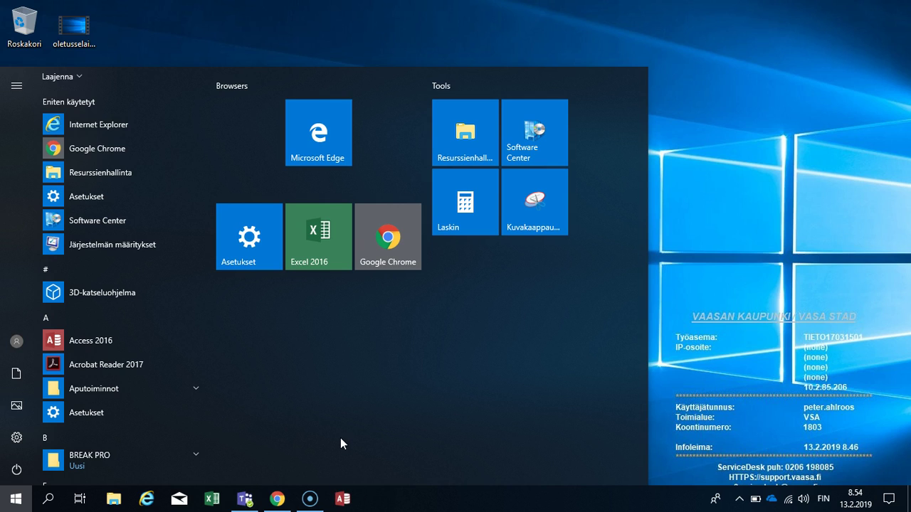
Show the Start menu's account options and its power options without choosing any of them
left_click(13, 343)
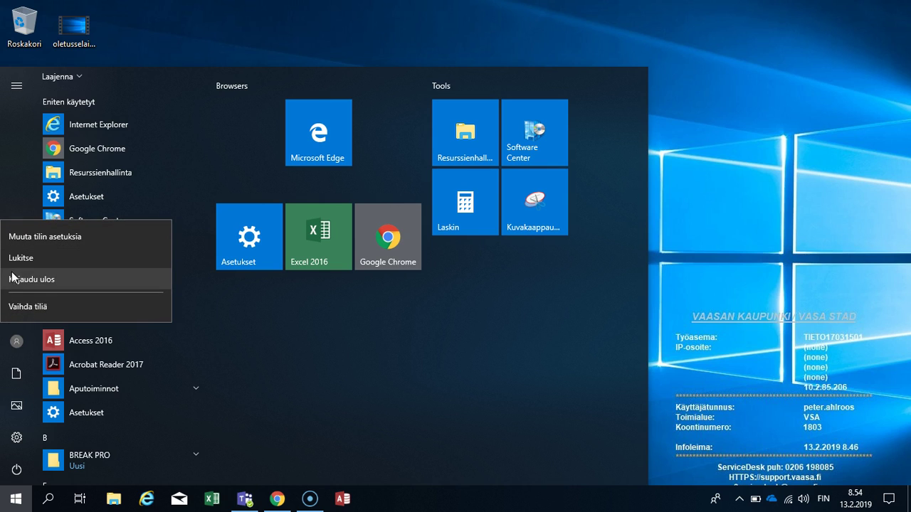
left_click(229, 358)
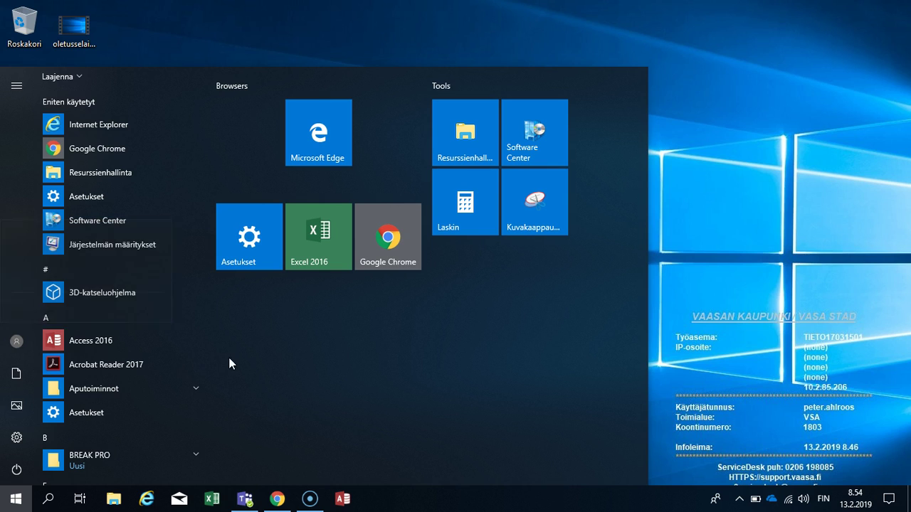
left_click(13, 343)
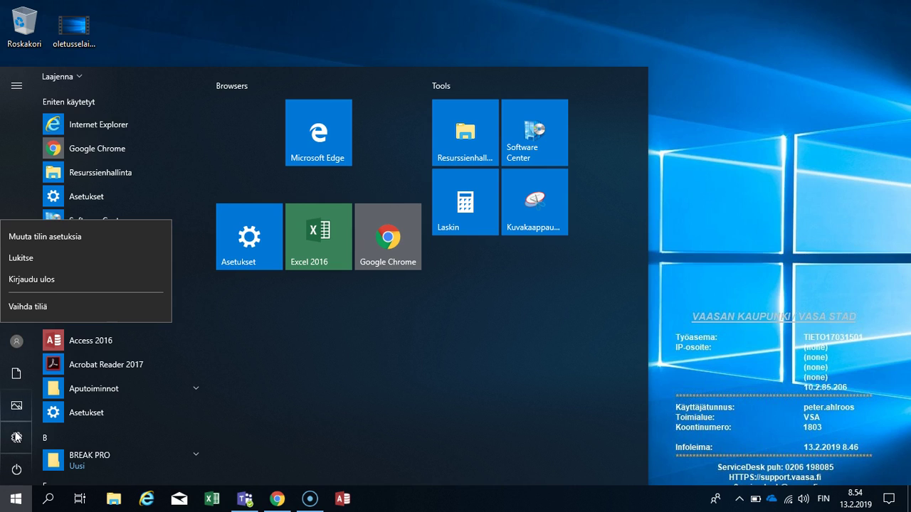
left_click(16, 469)
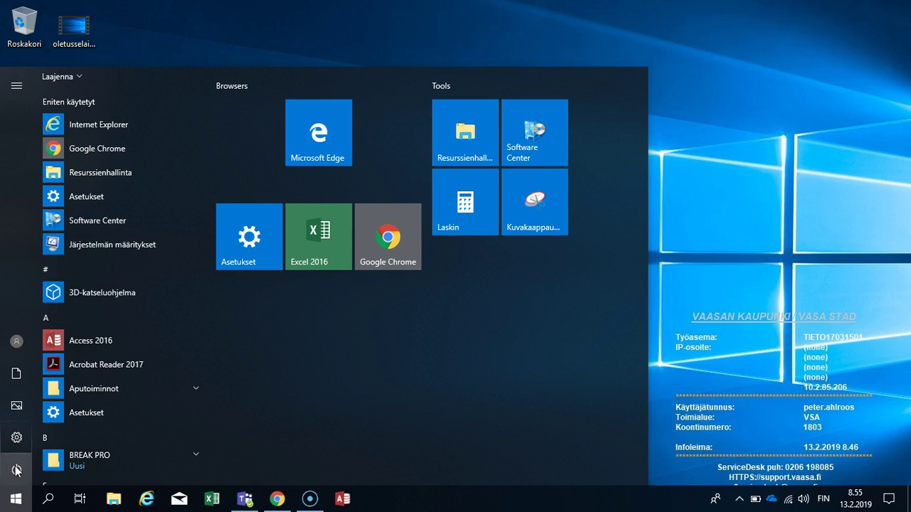
left_click(16, 470)
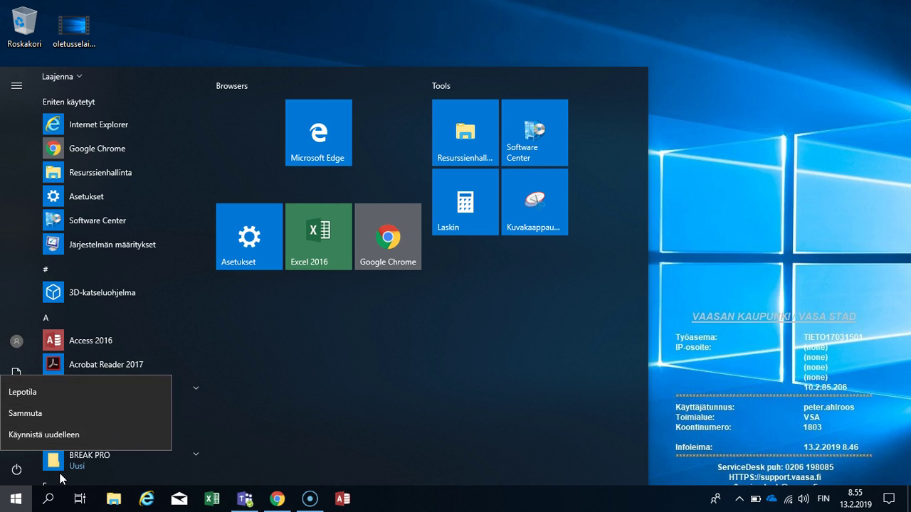
Search Windows for "wo" and close the search without opening a result
left_click(48, 500)
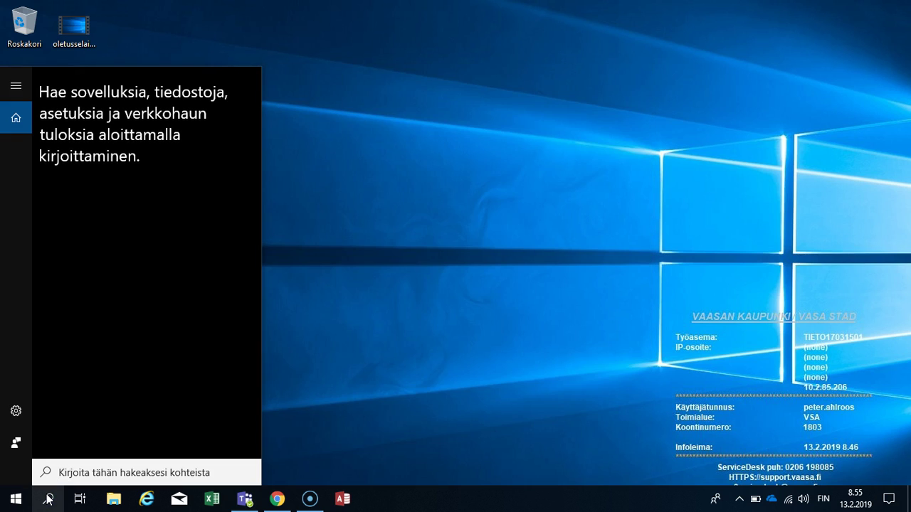
type("wo")
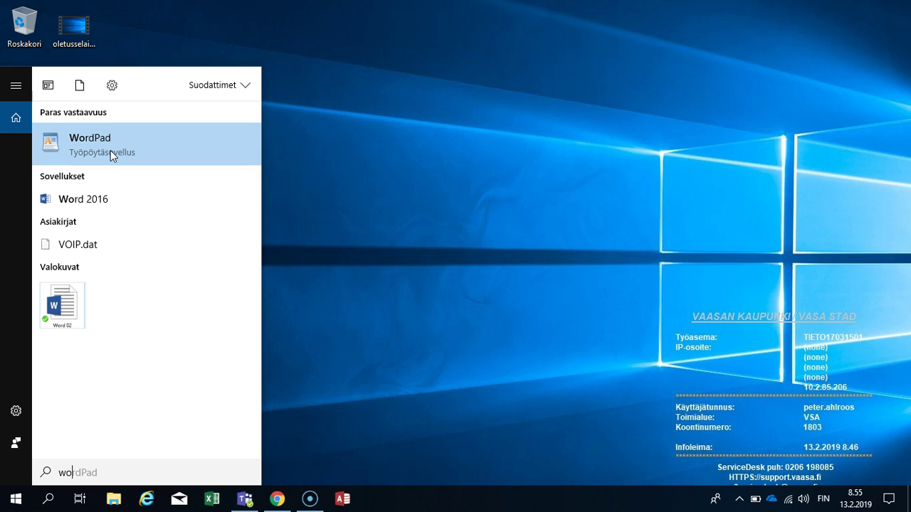
left_click(57, 504)
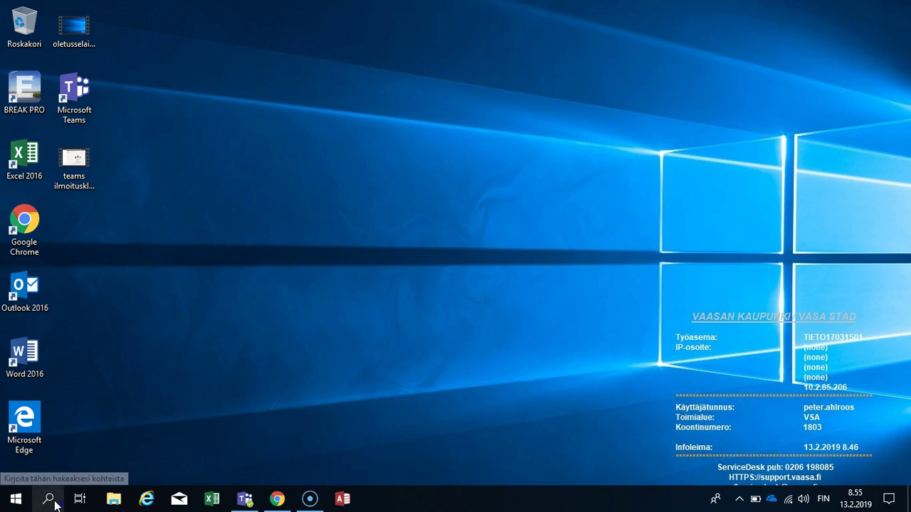
Open File Explorer, show its list of pinned and frequently used folders, and close the window
left_click(113, 502)
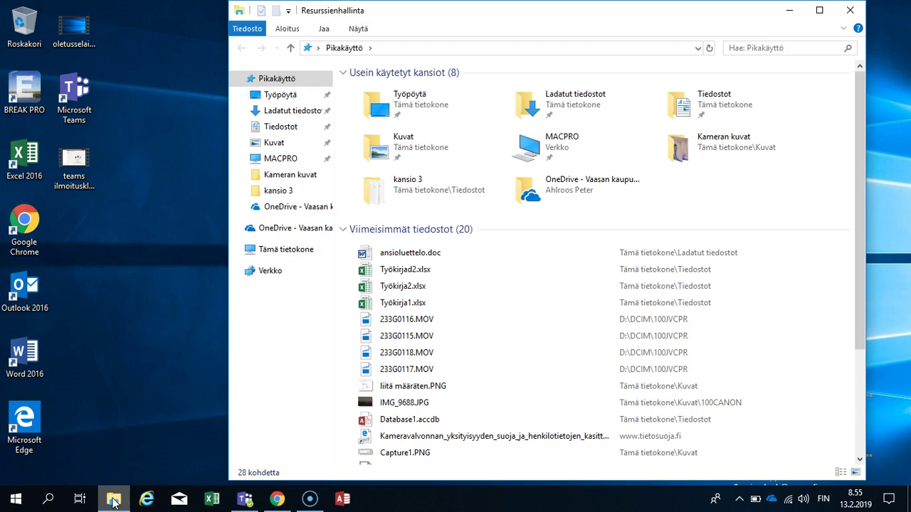
right_click(113, 502)
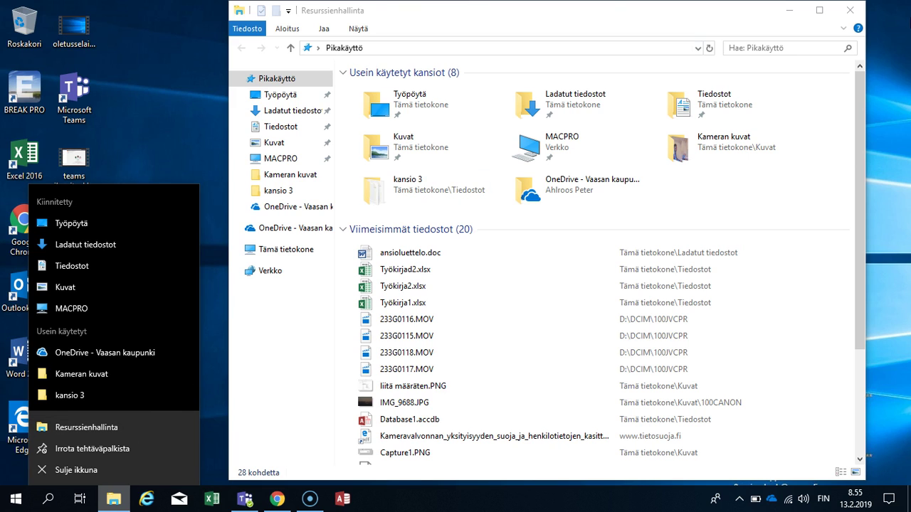
left_click(441, 207)
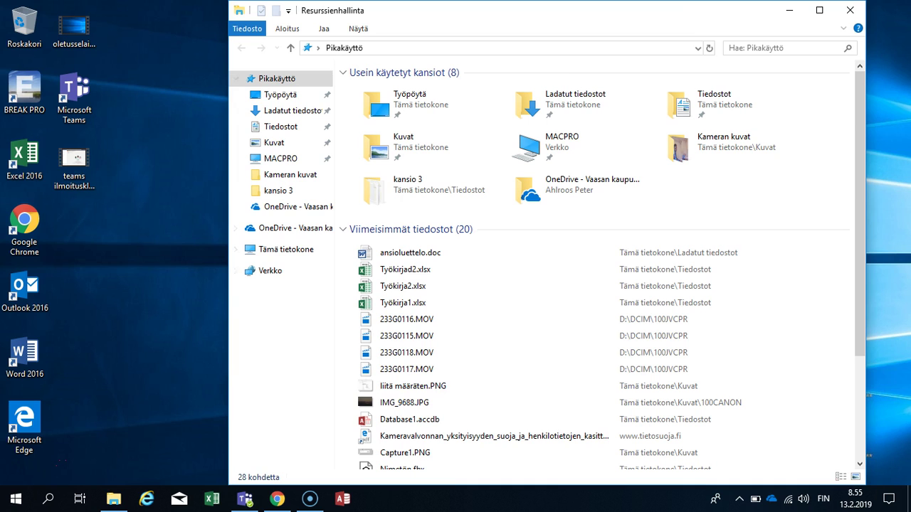
left_click(849, 10)
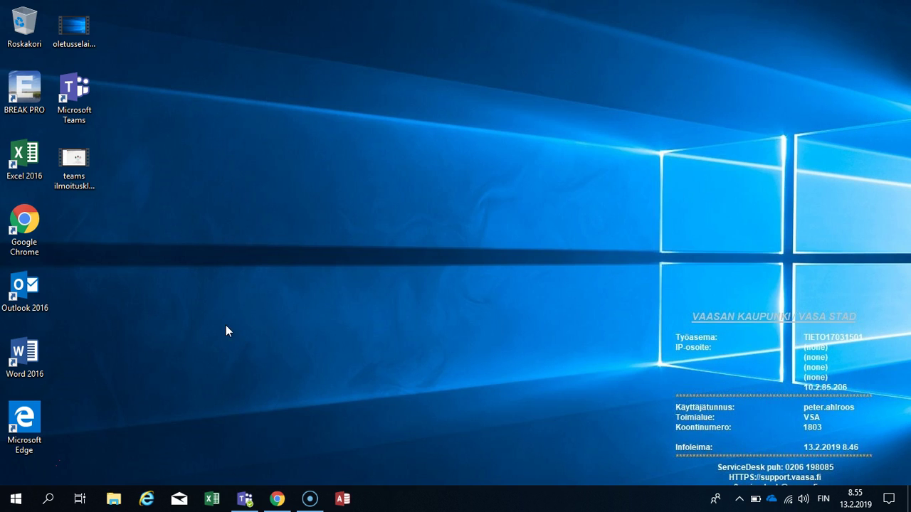
Open File Explorer again and show the contents of the Työpöytä folder
left_click(114, 500)
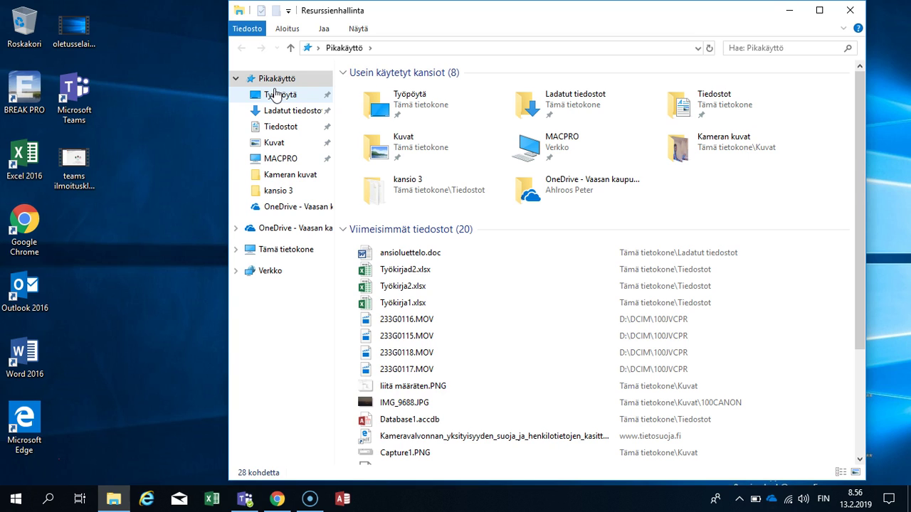
left_click(276, 125)
left_click(281, 97)
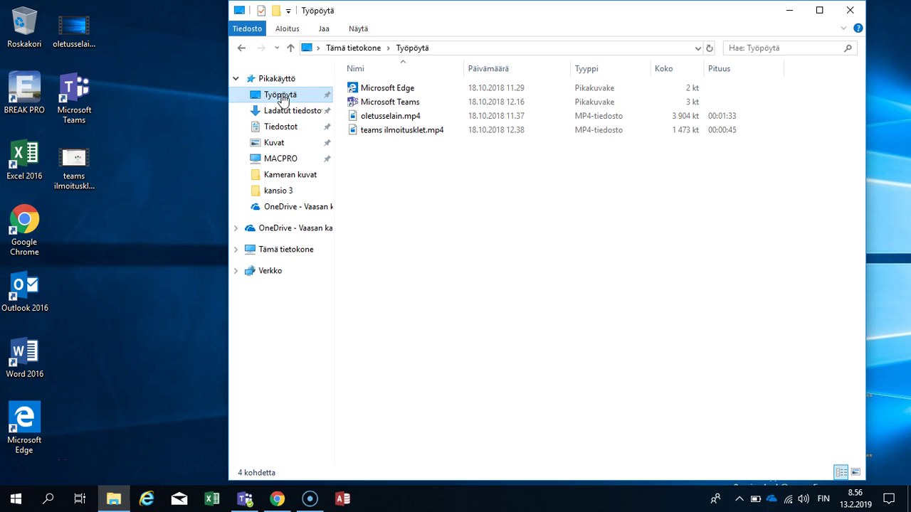
Minimize the Työpöytä folder window and bring it back onto the screen
left_click(787, 13)
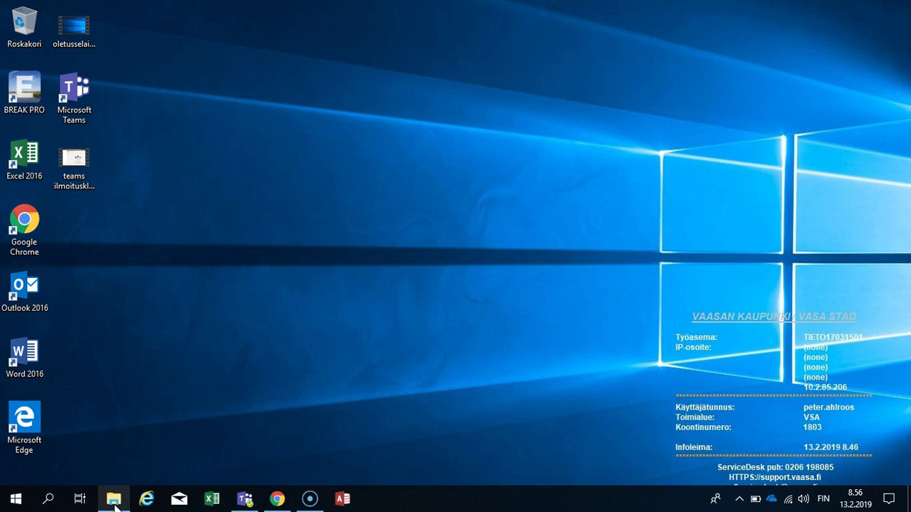
mouse_move(118, 496)
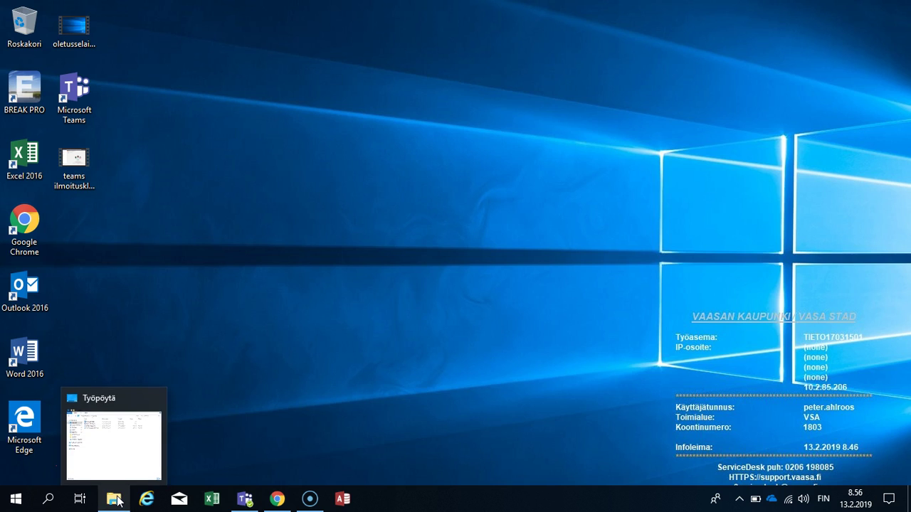
mouse_move(324, 502)
left_click(114, 502)
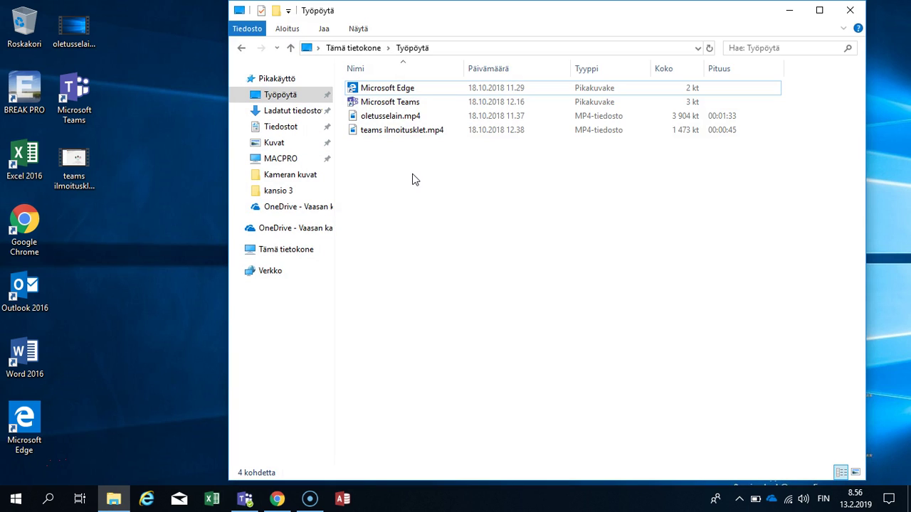
Maximize the Työpöytä folder window, return it to its smaller size and close it
left_click(820, 11)
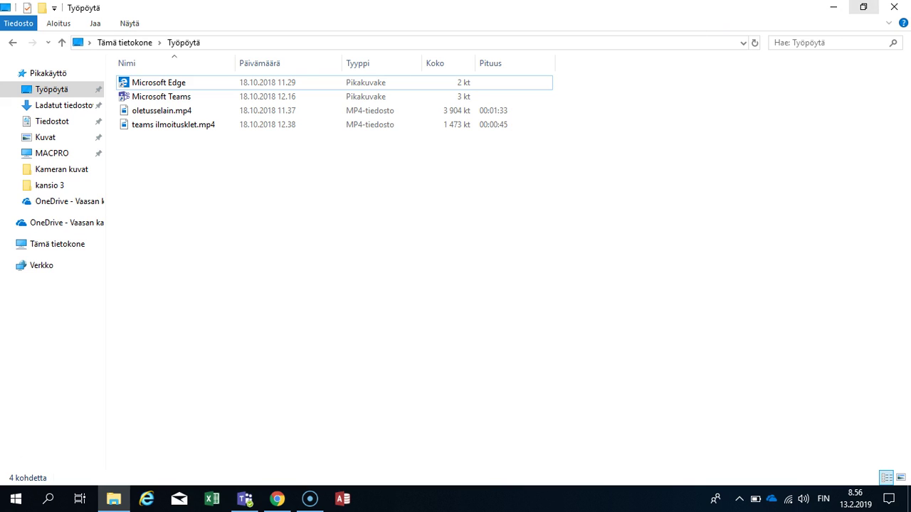
left_click(864, 8)
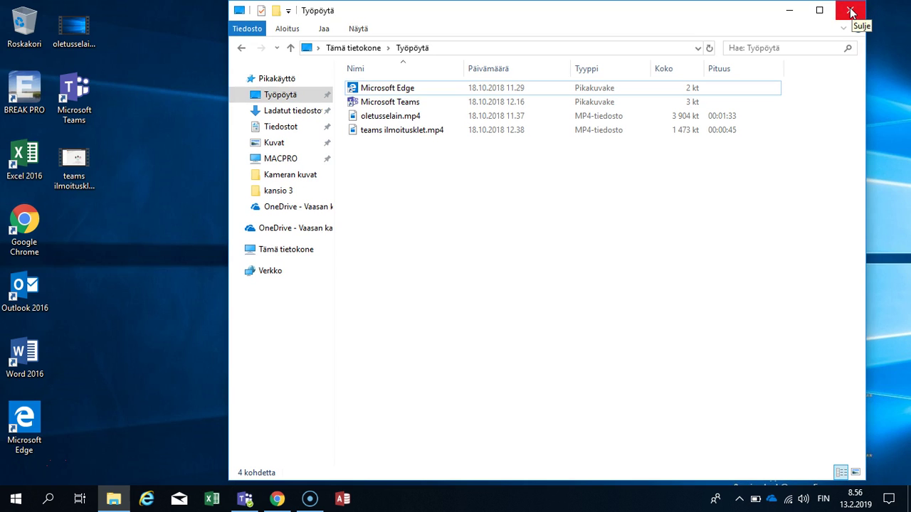
left_click(852, 12)
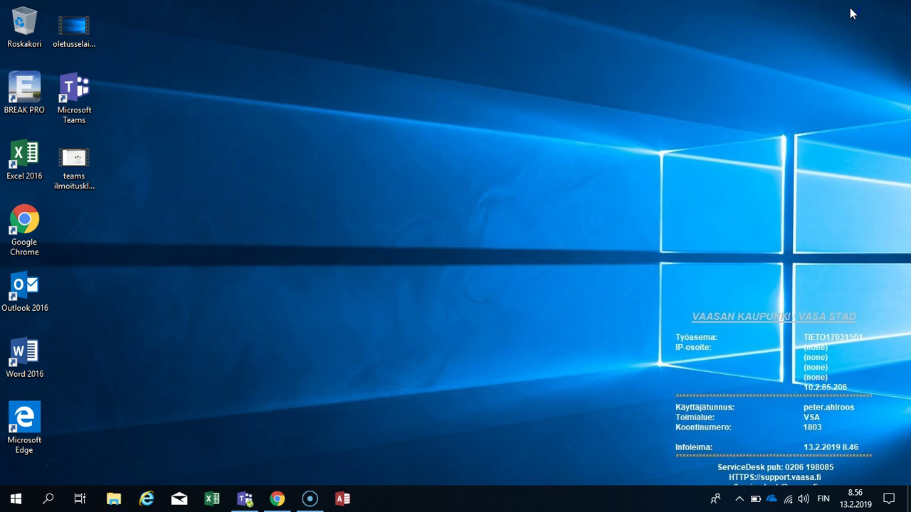